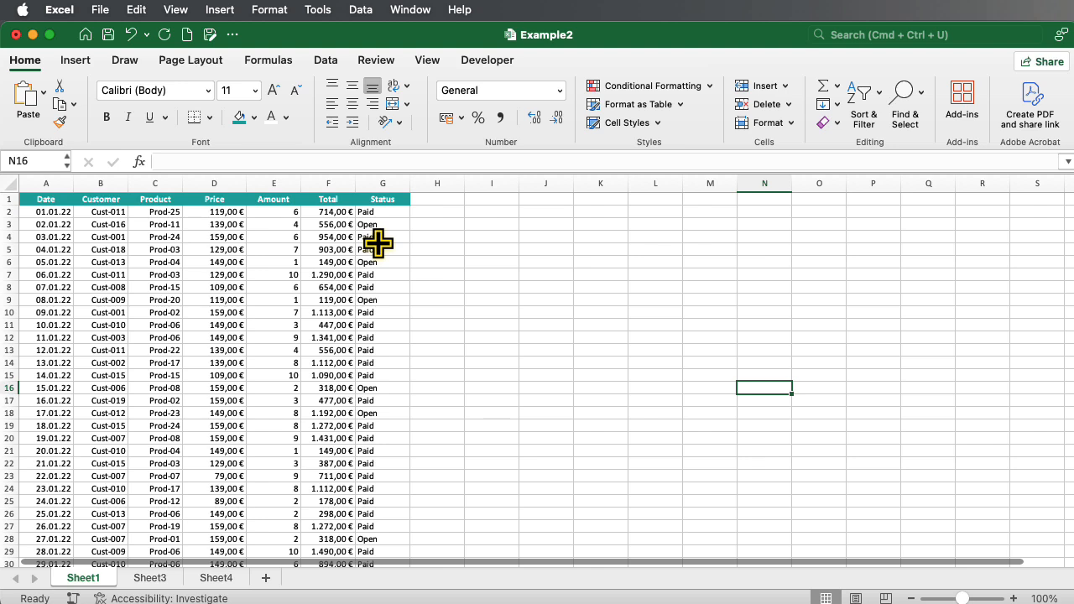
# Add filter dropdowns to the Date through Status headers of columns A:G.
pyautogui.scroll(-20, 378, 243)
pyautogui.scroll(20, 379, 243)
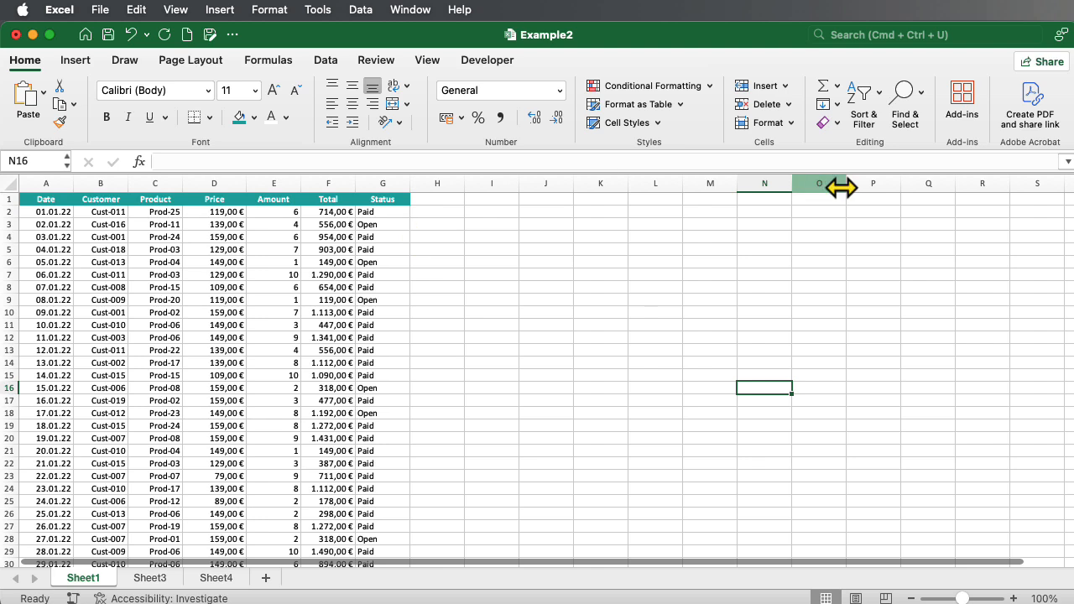
pyautogui.moveTo(51, 172); pyautogui.dragTo(364, 175)
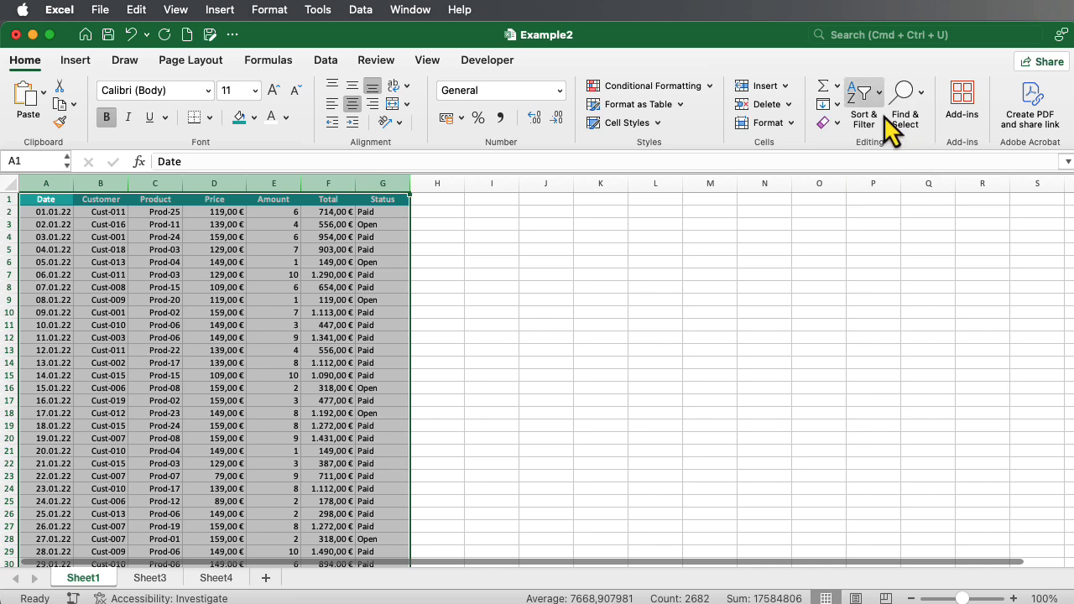
pyautogui.click(879, 99)
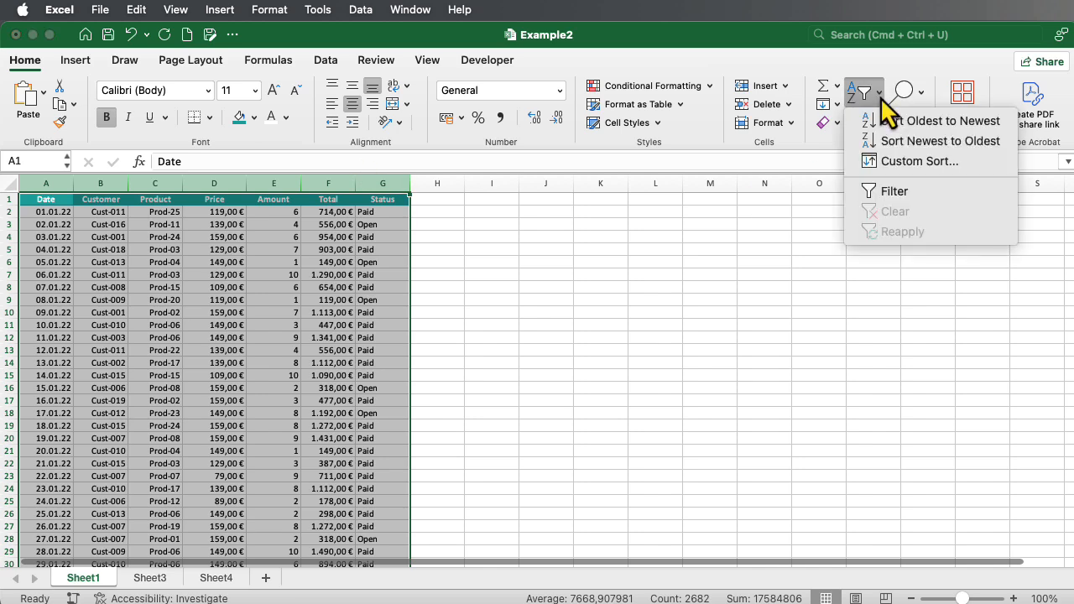
pyautogui.click(899, 197)
pyautogui.click(656, 300)
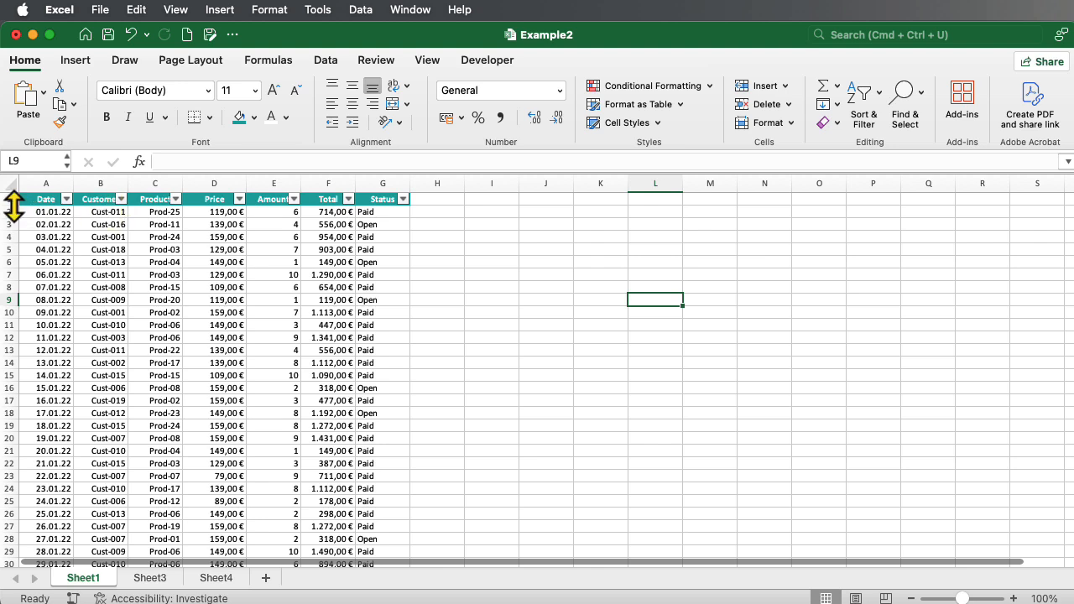
# Filter the Customer column to Cust-004 only, showing 20 of 384 records.
pyautogui.click(122, 200)
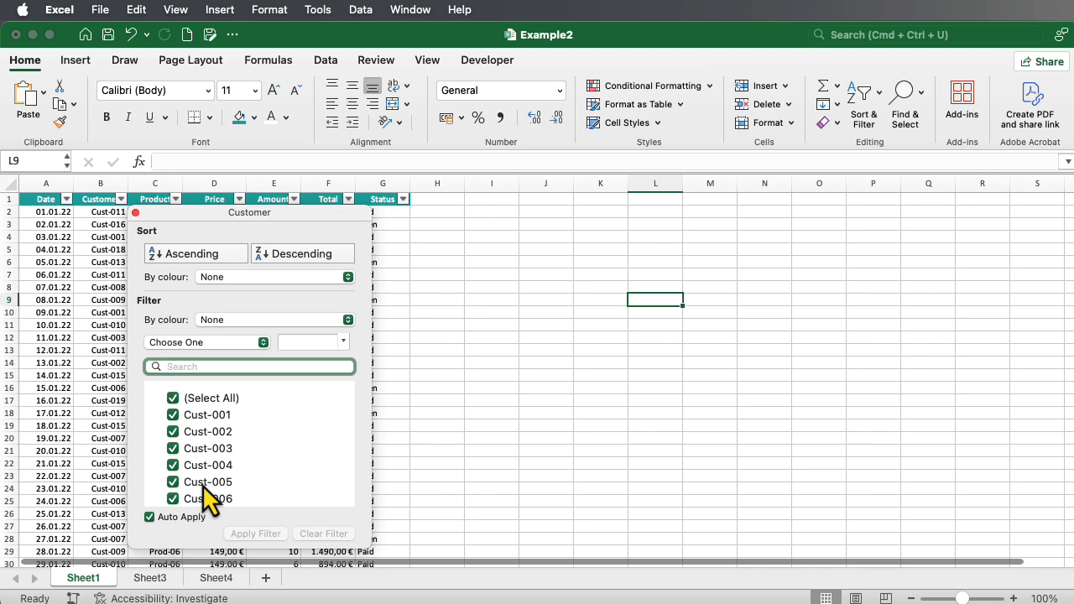
pyautogui.click(172, 400)
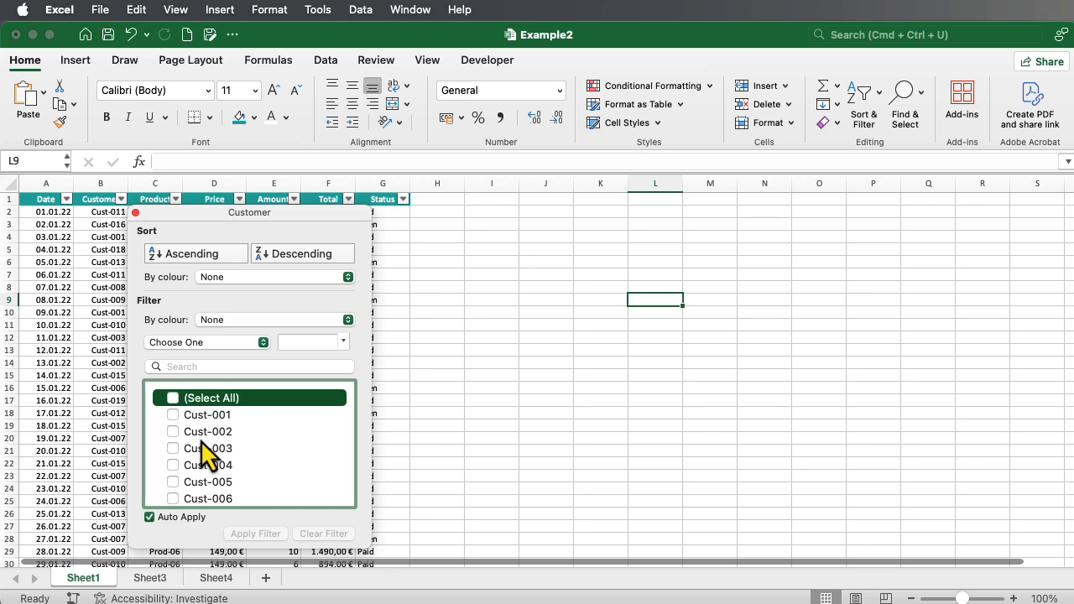
pyautogui.click(174, 466)
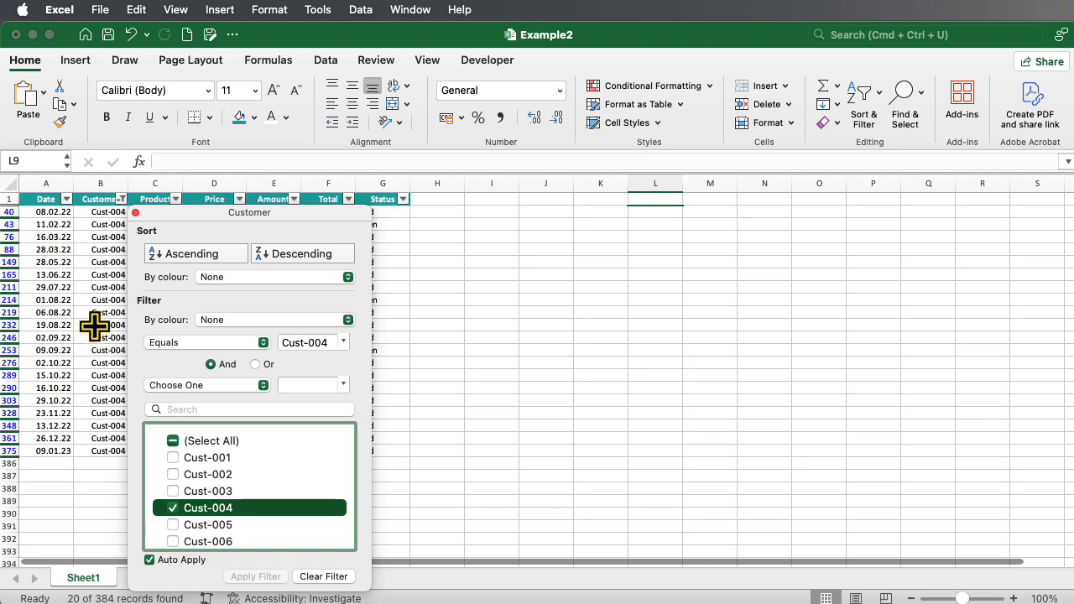
pyautogui.moveTo(222, 217); pyautogui.dragTo(335, 208)
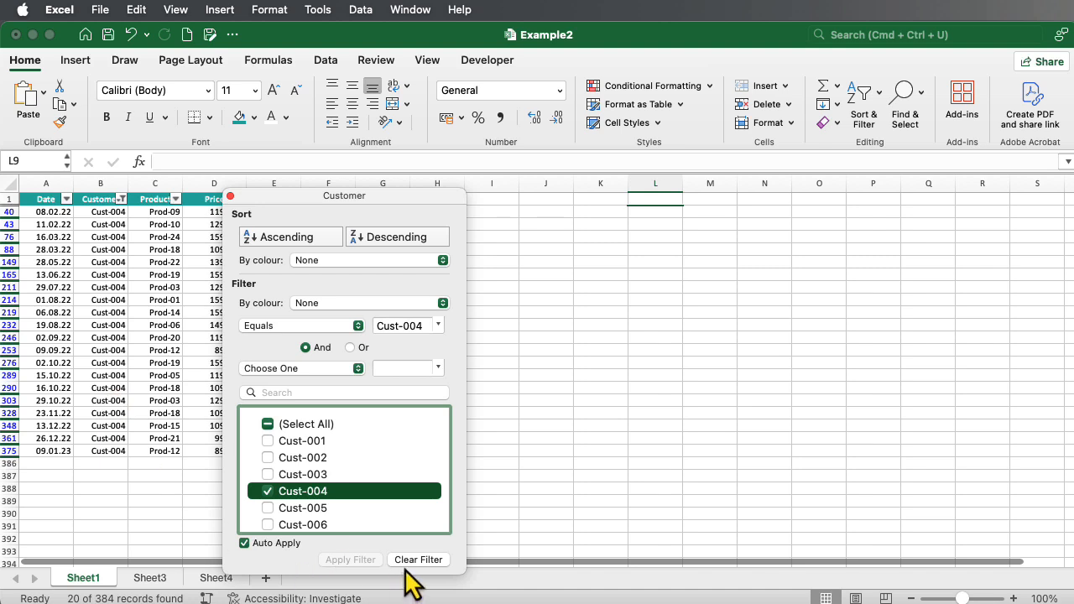
pyautogui.click(514, 519)
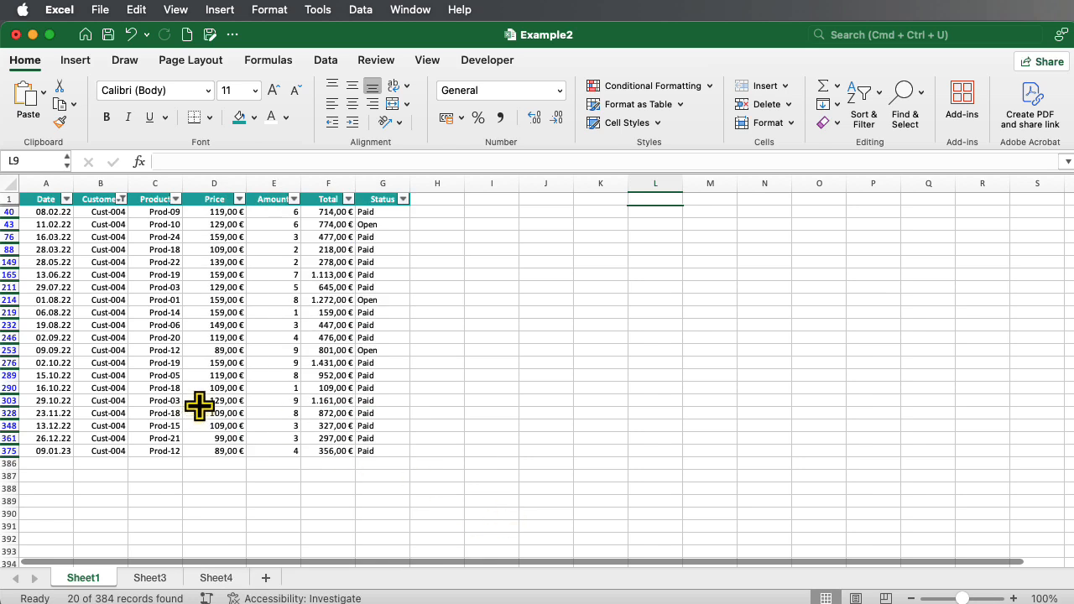
# Restrict the Date filter to all months of 2022, leaving 19 of 384 records.
pyautogui.click(67, 200)
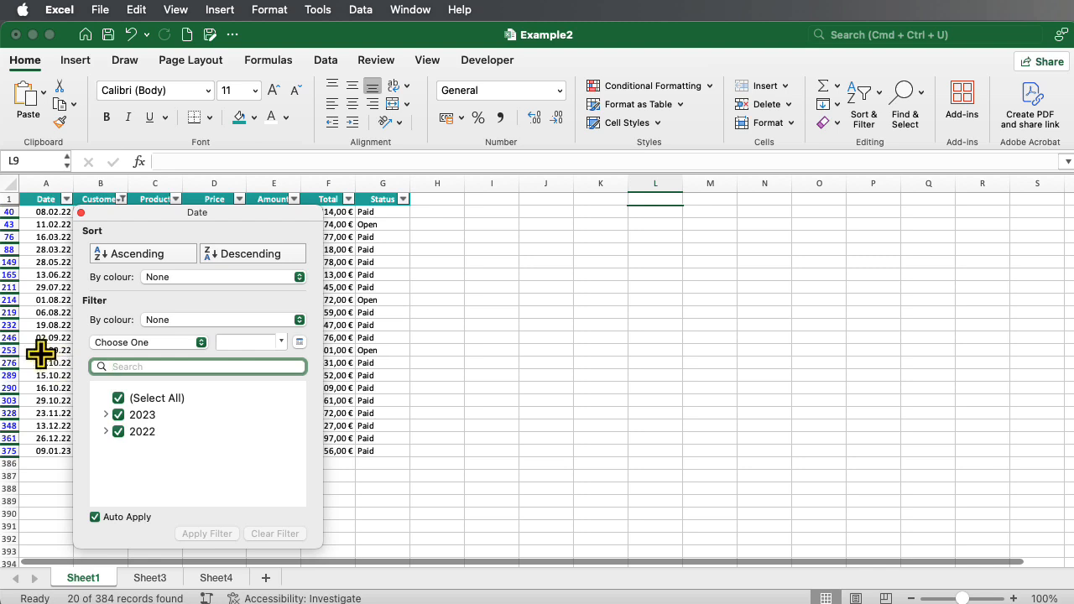
pyautogui.click(119, 400)
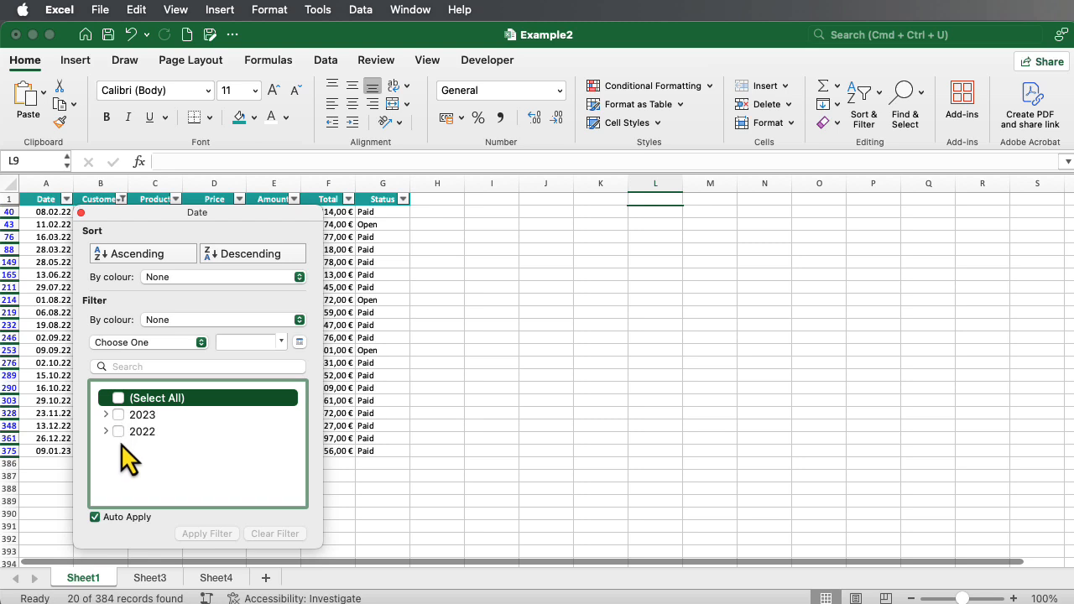
pyautogui.click(105, 433)
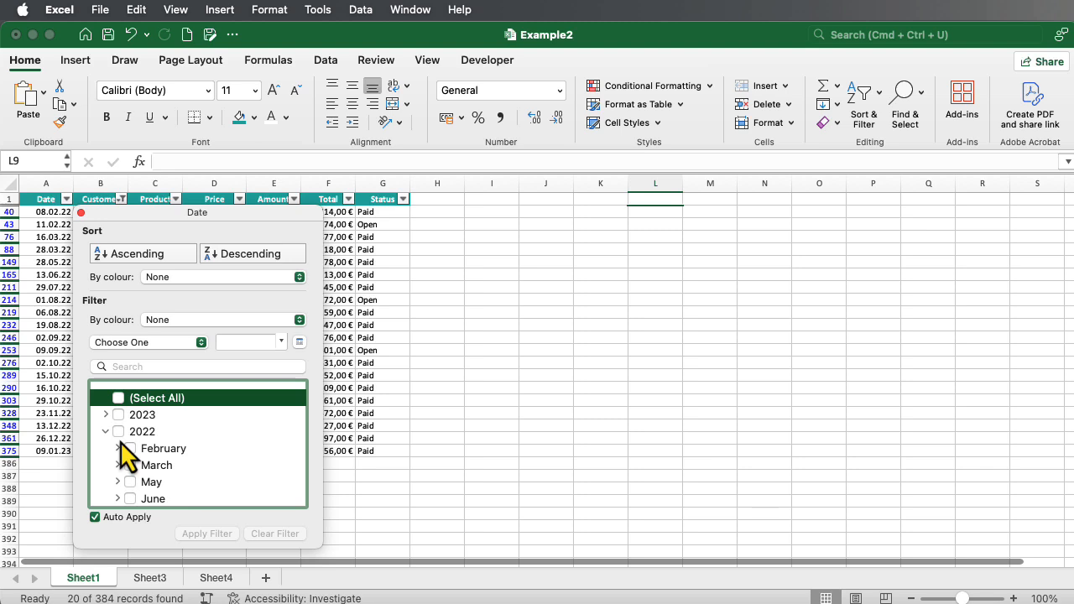
pyautogui.click(131, 451)
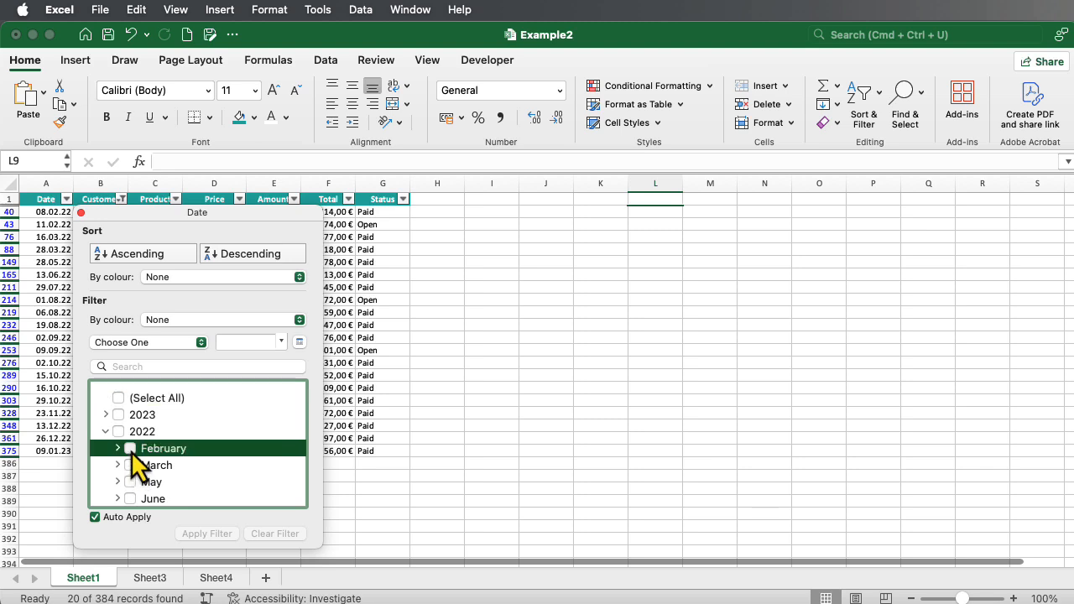
pyautogui.click(132, 463)
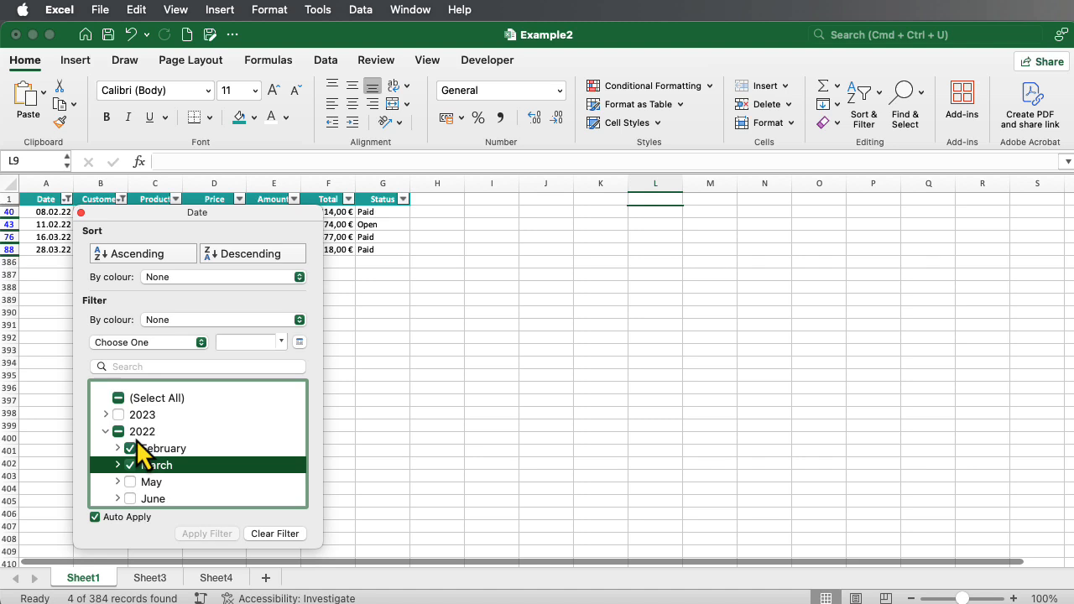
pyautogui.click(130, 485)
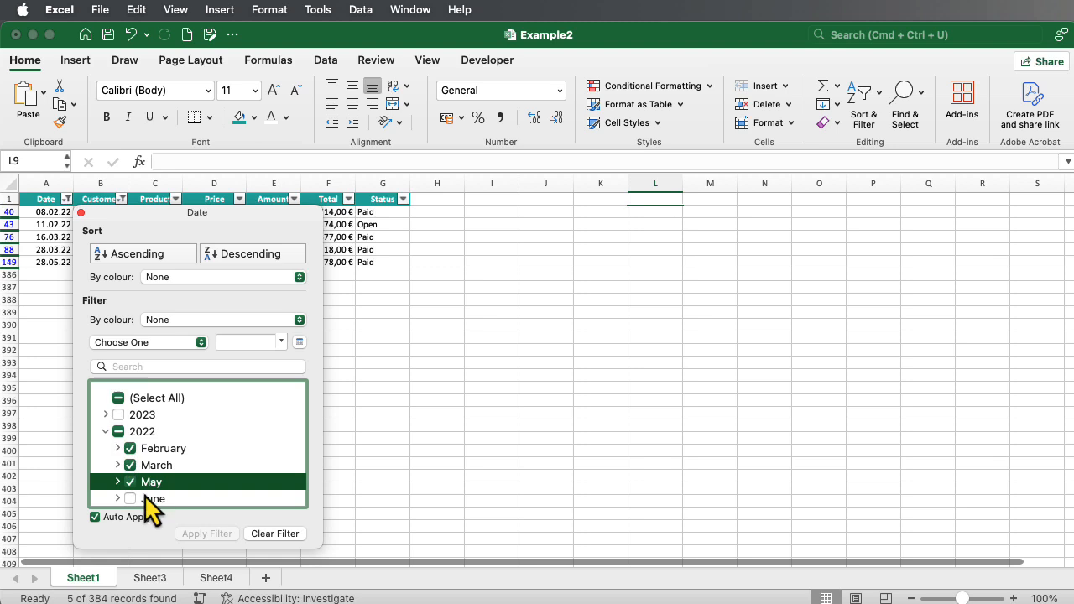
pyautogui.click(118, 435)
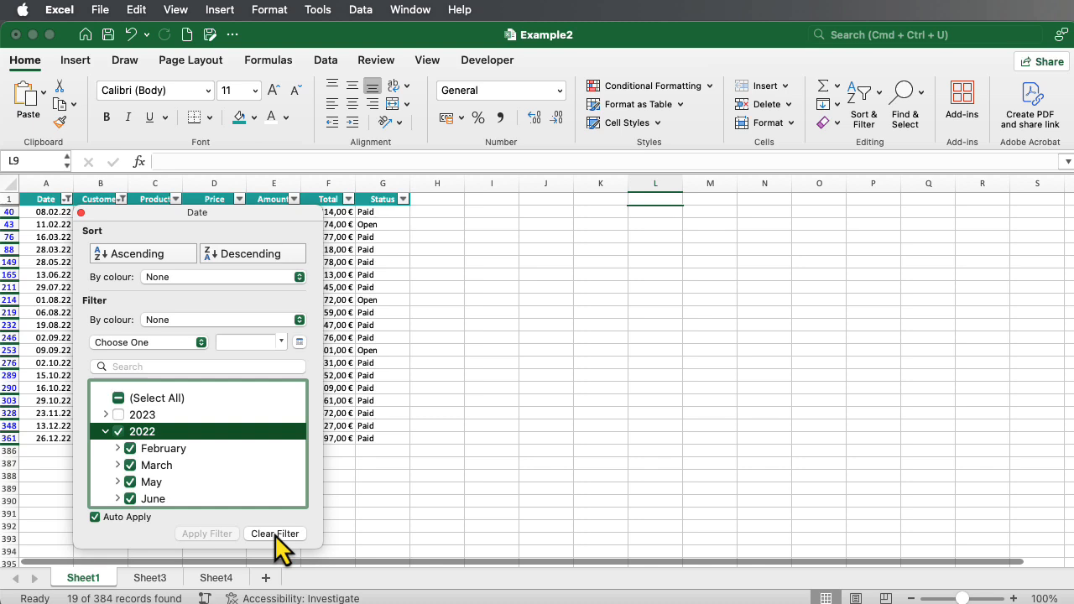
pyautogui.click(361, 533)
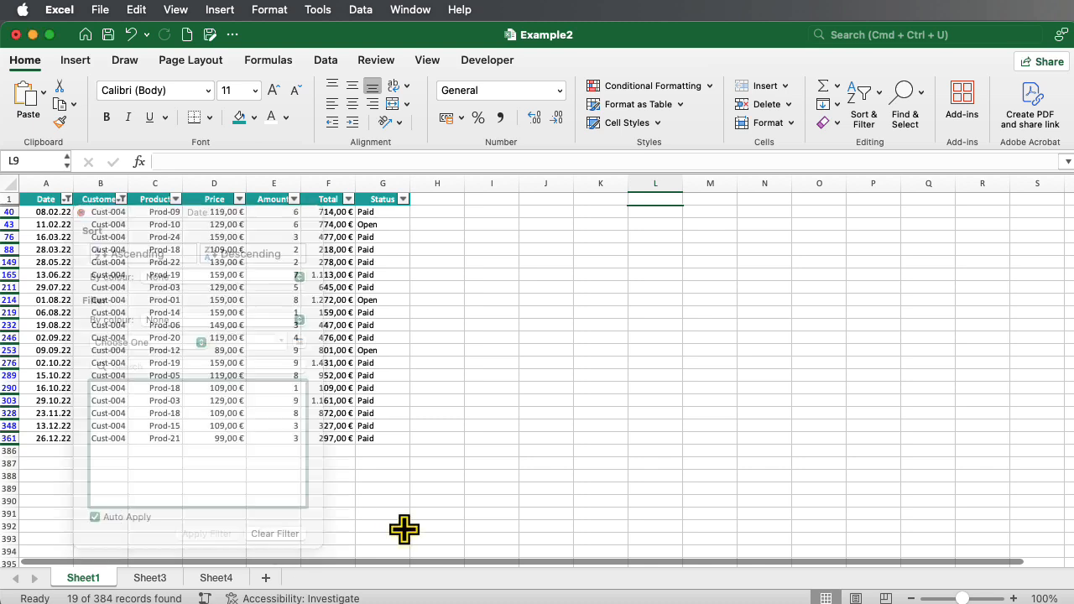
# Set the Status filter to Open only, leaving 3 of 384 records.
pyautogui.click(403, 200)
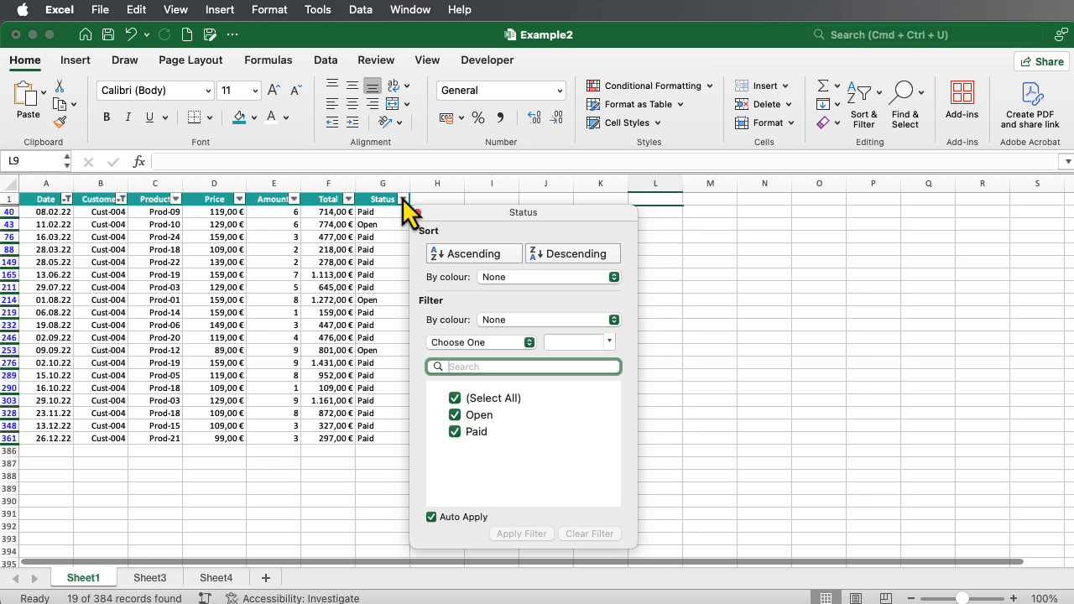
pyautogui.click(454, 398)
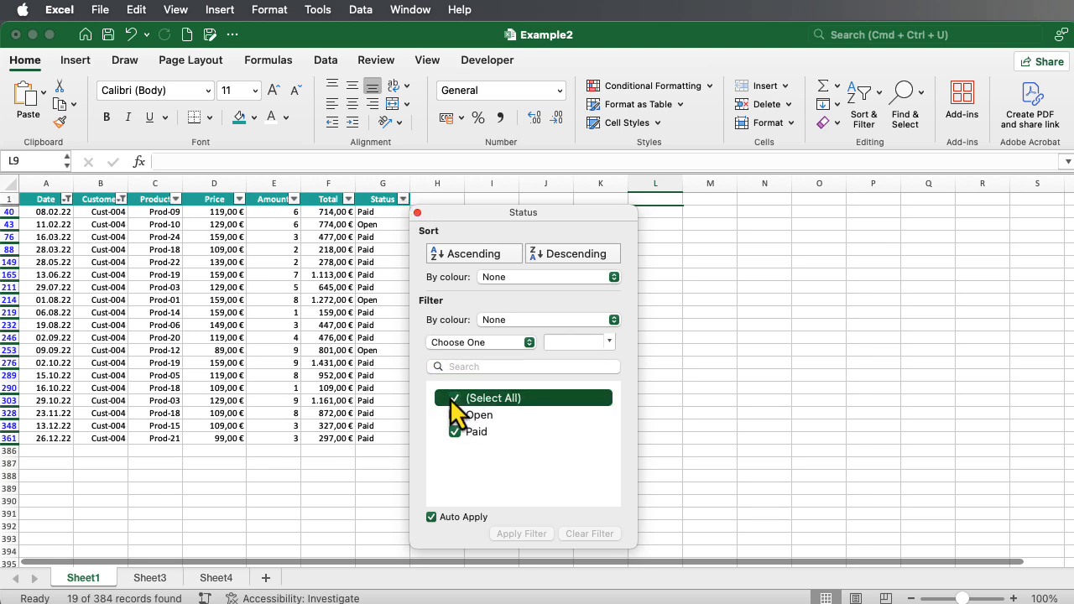
pyautogui.click(454, 415)
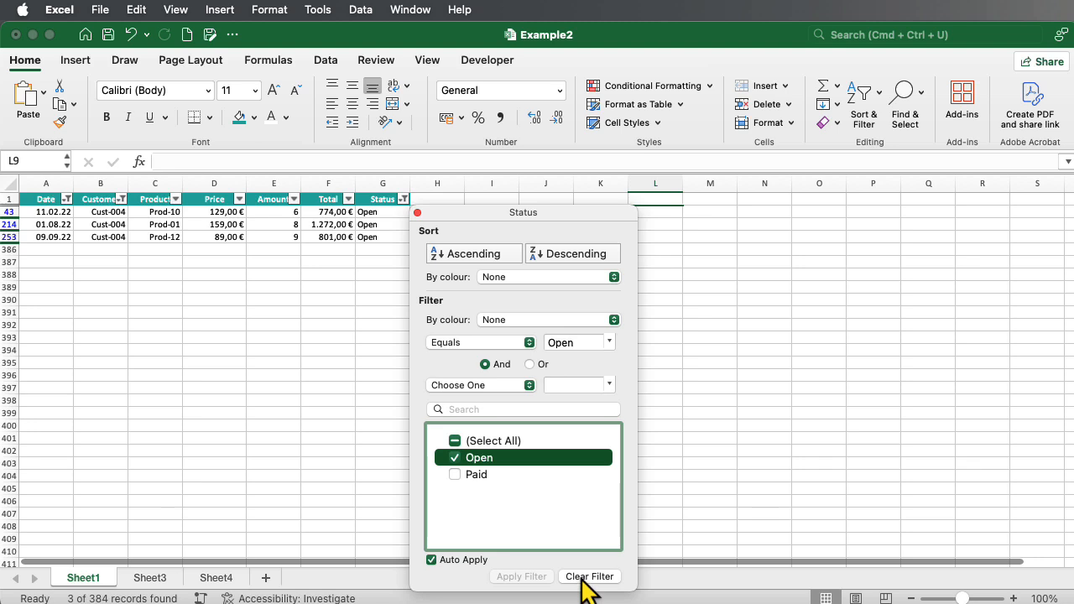
pyautogui.click(679, 517)
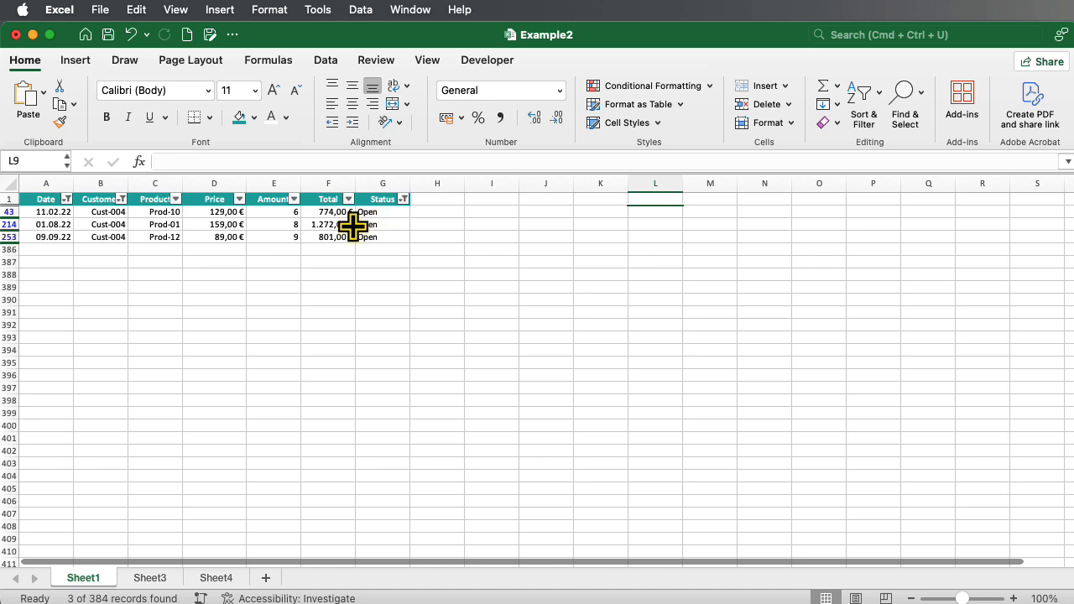
# Enter =SUM(F43:F253) in I43 and widen column I to show 142.726,00 €.
pyautogui.click(500, 213)
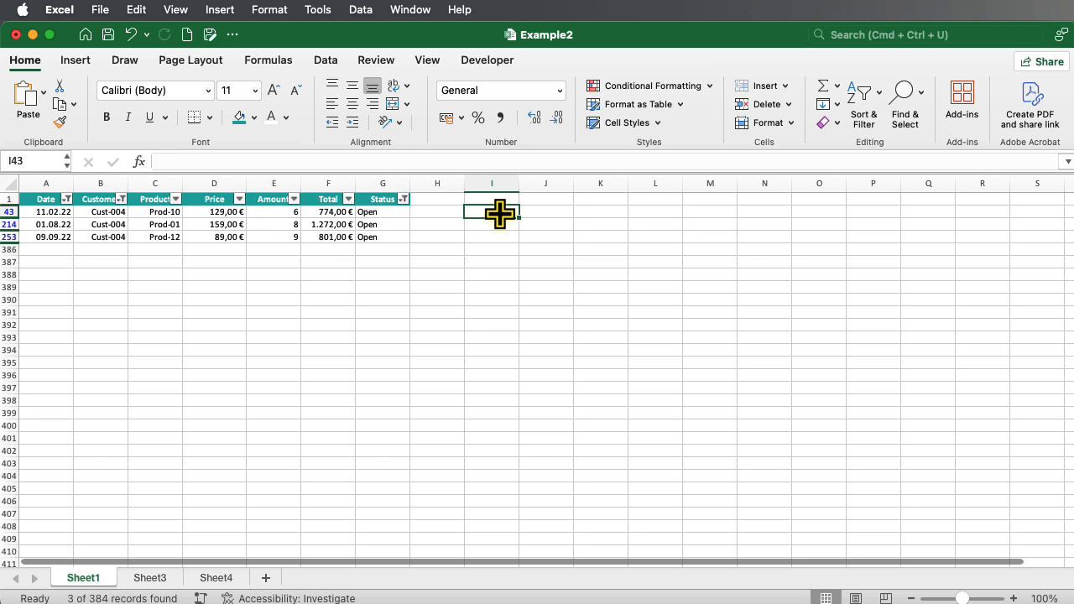
pyautogui.write('=SUM(')
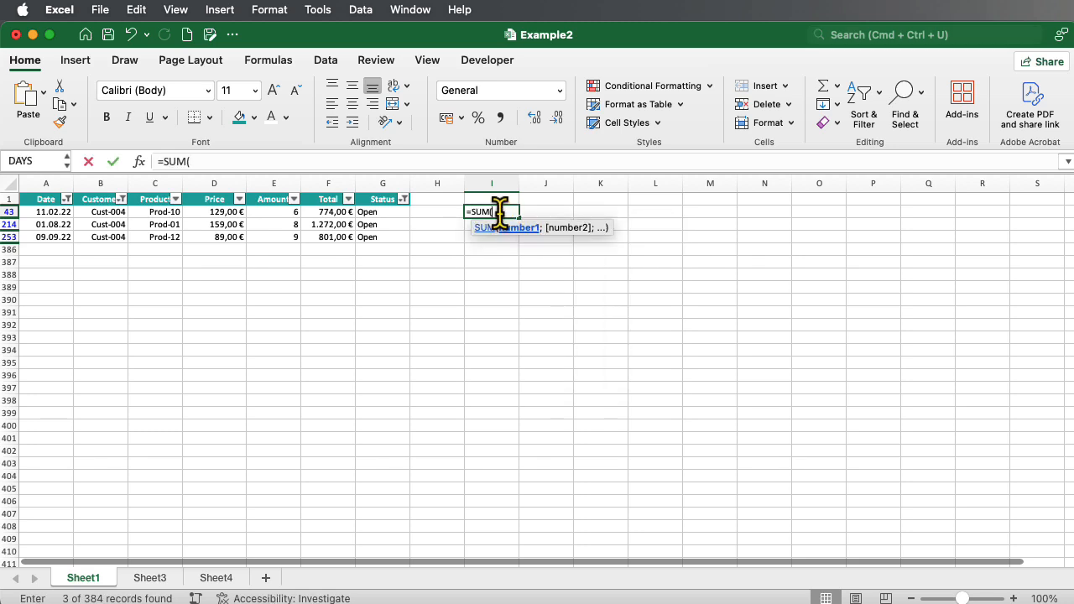
pyautogui.moveTo(330, 211); pyautogui.dragTo(332, 237)
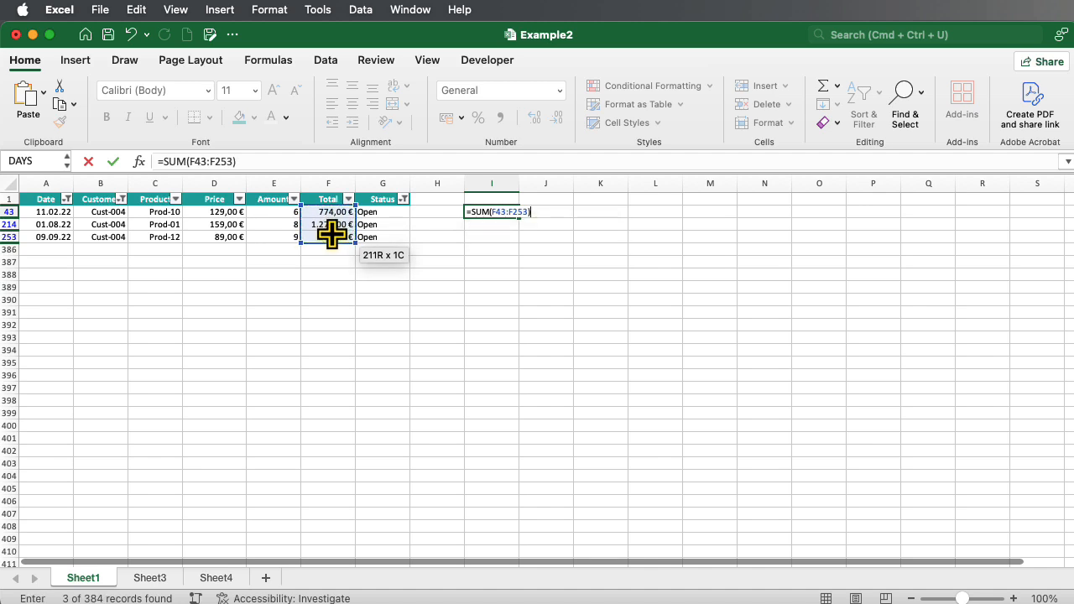
pyautogui.press('Return')
pyautogui.moveTo(514, 184); pyautogui.dragTo(569, 183)
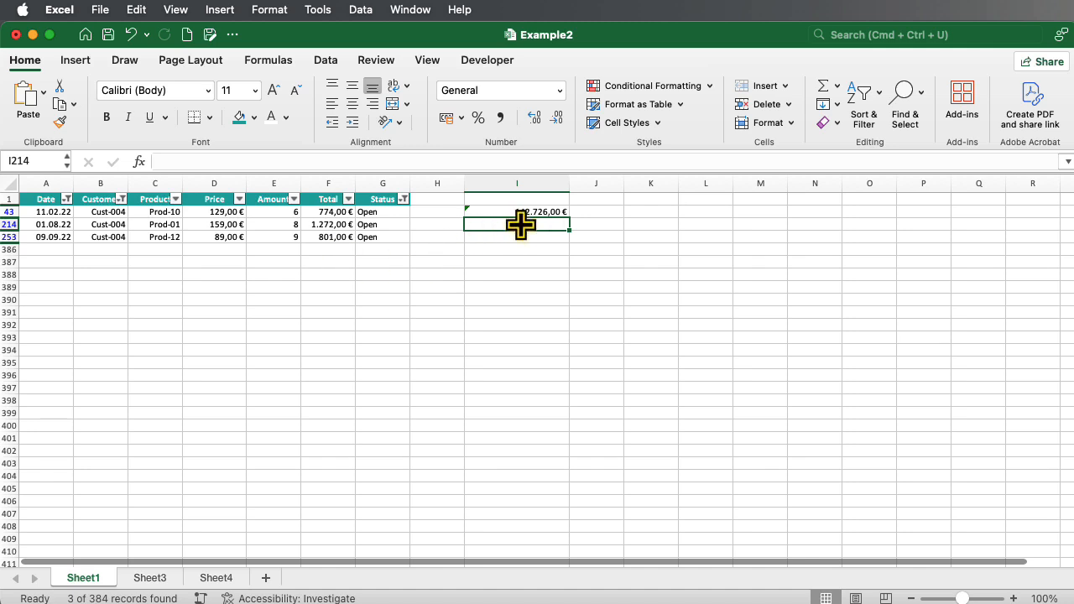
pyautogui.click(517, 213)
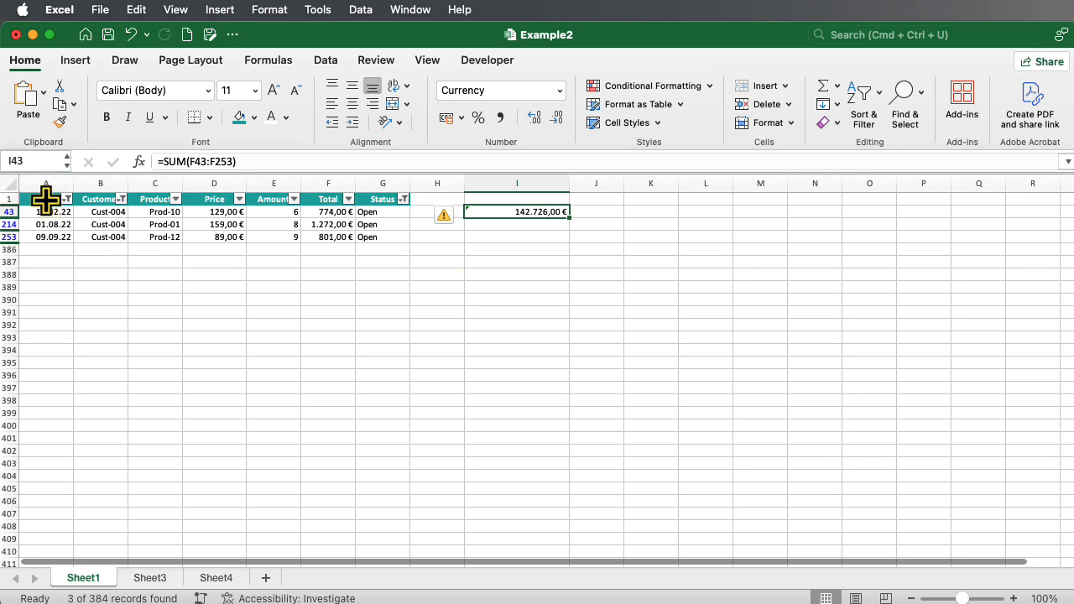
# Select only the visible cells of columns A–G via Go to Special and copy them.
pyautogui.moveTo(50, 172); pyautogui.dragTo(403, 255)
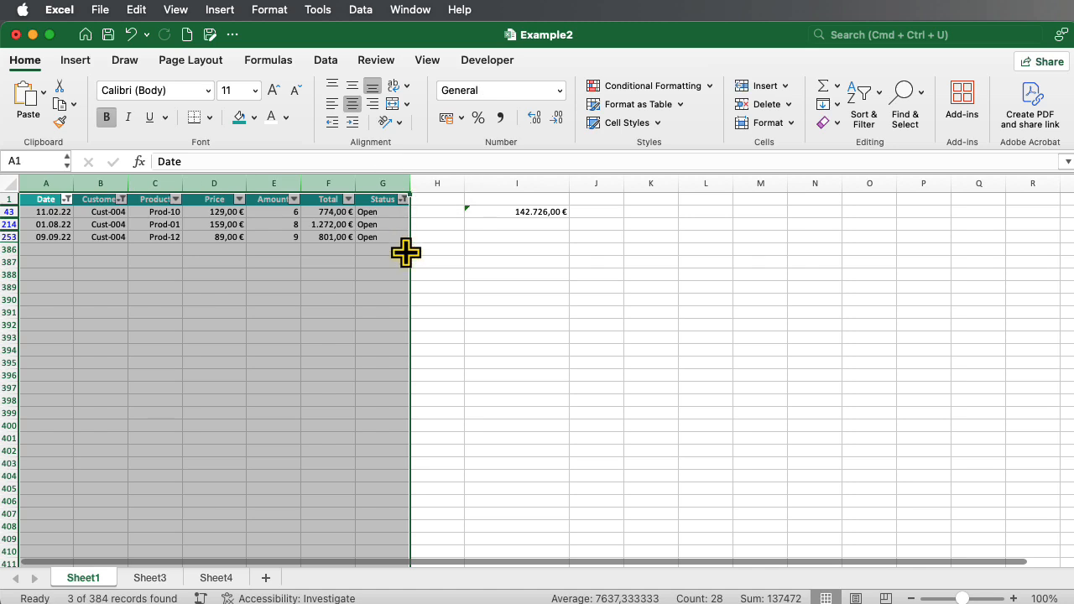
pyautogui.click(921, 93)
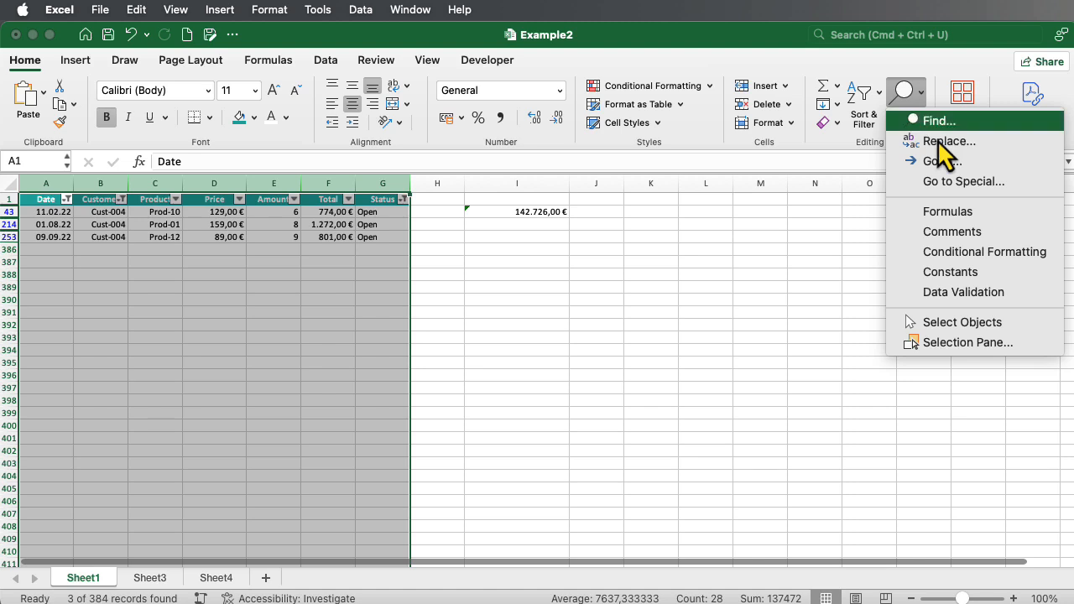
pyautogui.click(946, 187)
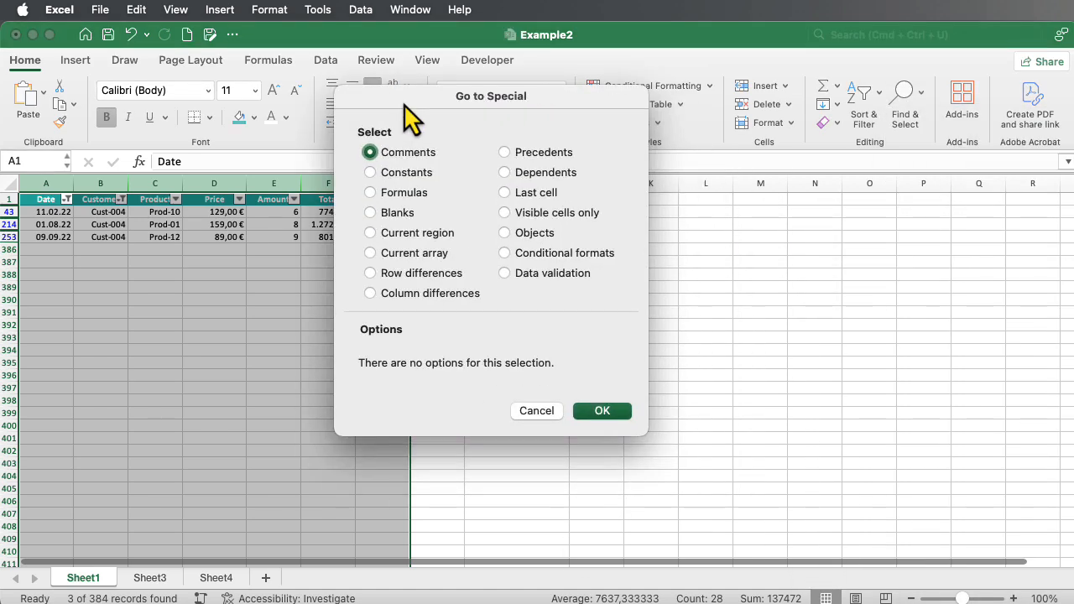
pyautogui.click(558, 215)
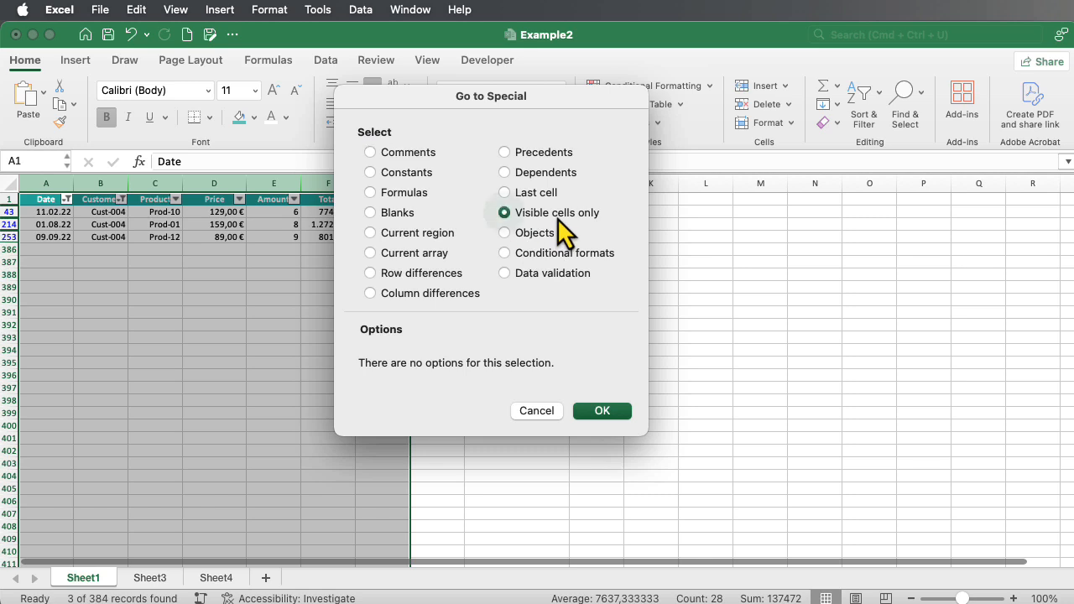
pyautogui.click(609, 417)
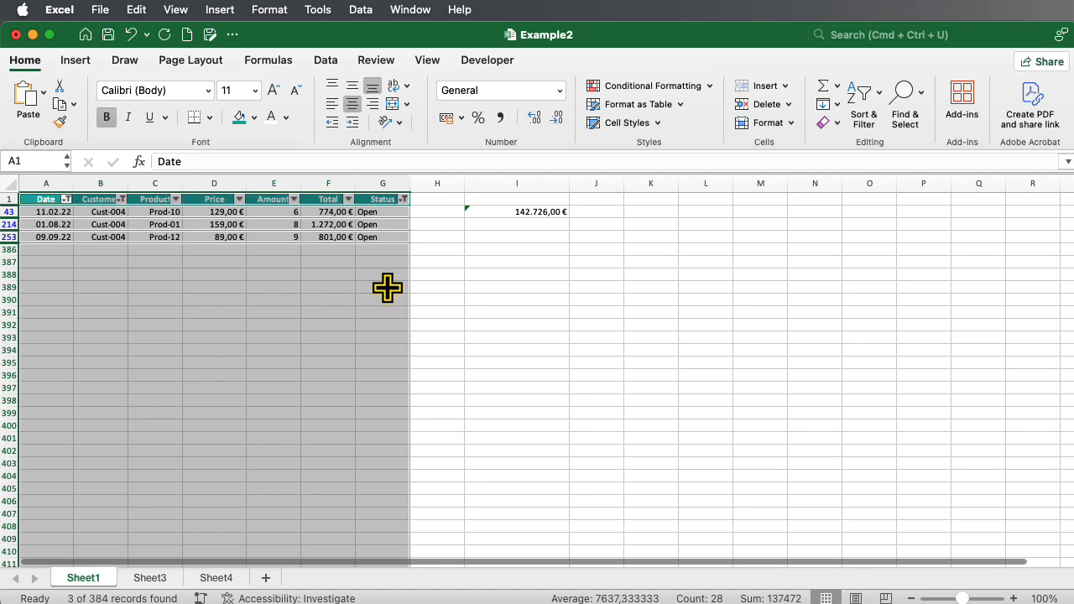
pyautogui.press('super+c')
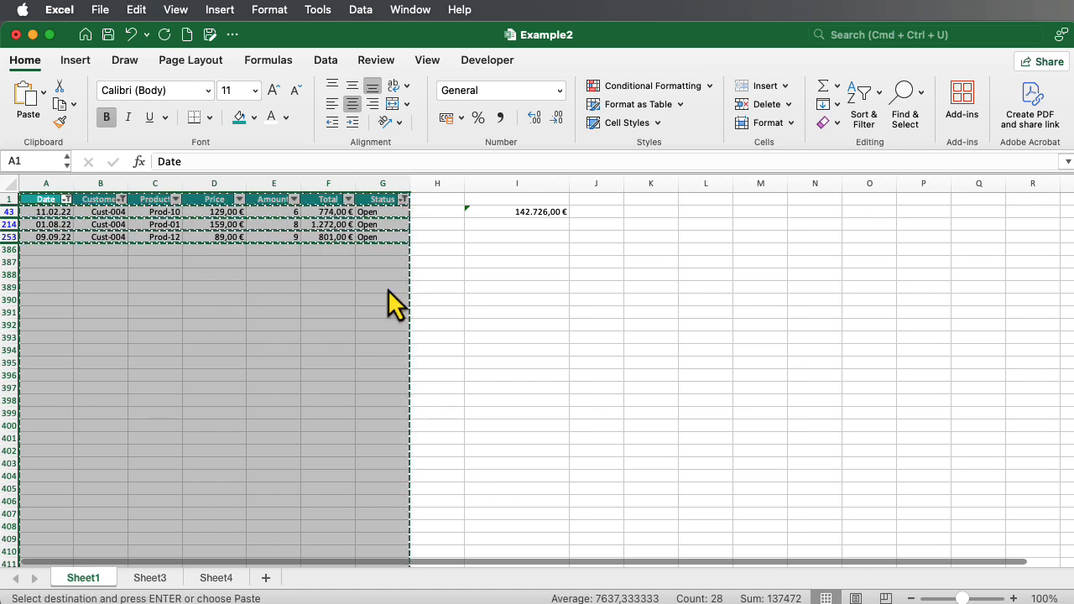
# Paste the copied filtered rows into Sheet3 starting at cell A1.
pyautogui.click(148, 576)
pyautogui.click(42, 200)
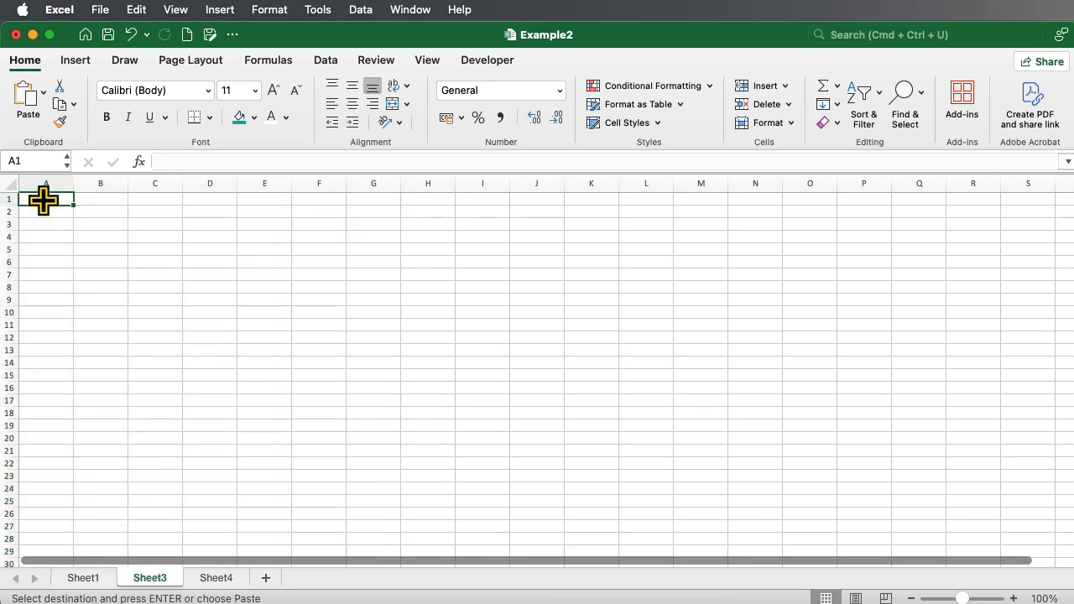
pyautogui.press('super+v')
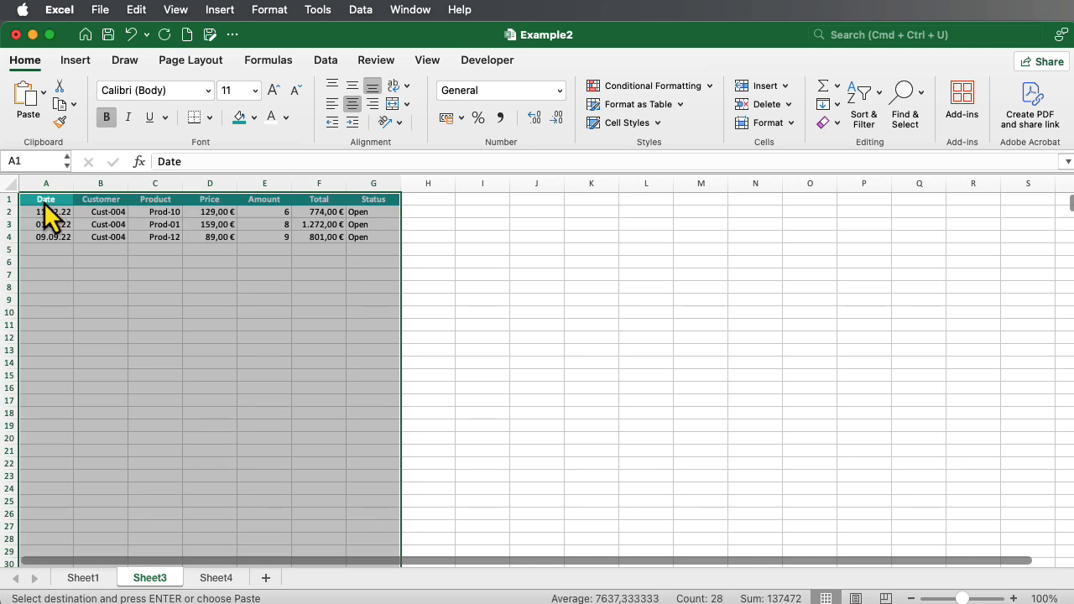
pyautogui.click(514, 288)
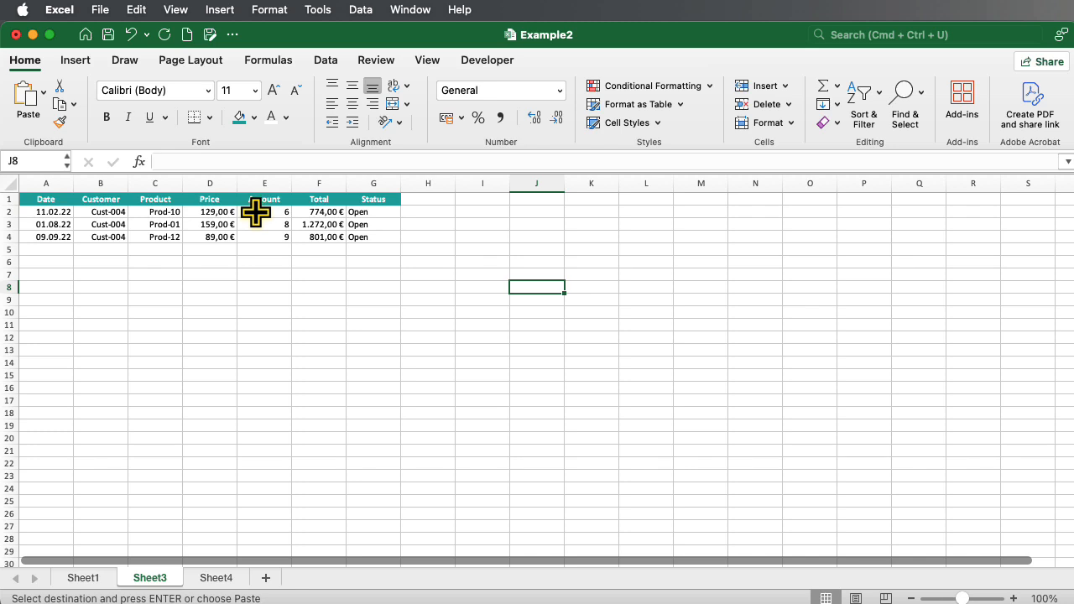
# Total F2:F4 in I2 with =SUM(F2:F4), giving 2.847,00 €, then return to Sheet1.
pyautogui.click(494, 212)
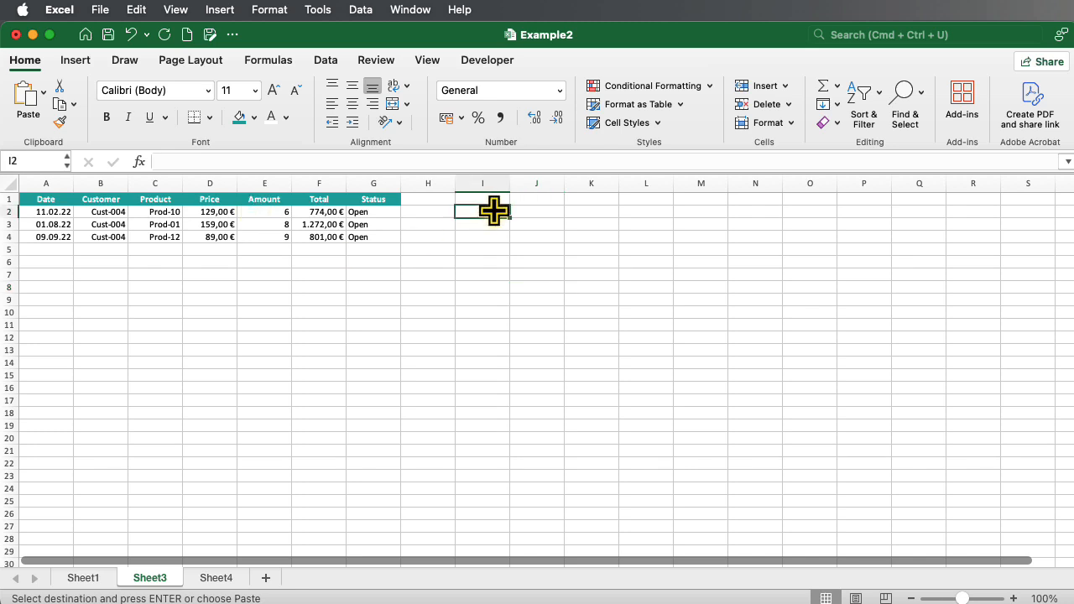
pyautogui.write('=SUM(')
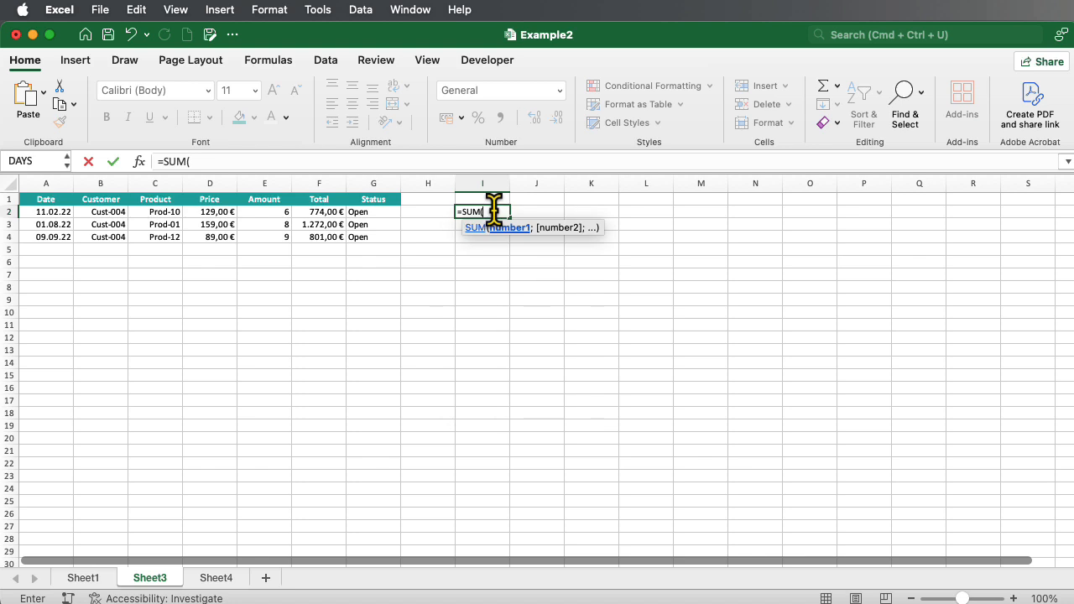
pyautogui.moveTo(318, 212); pyautogui.dragTo(327, 236)
pyautogui.write(')')
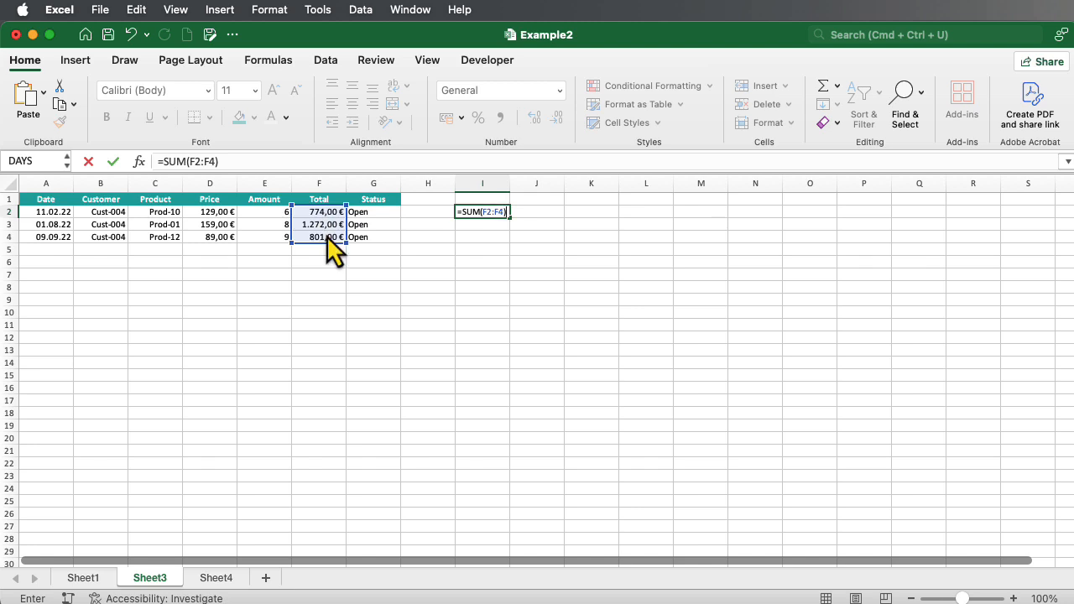
pyautogui.press('Return')
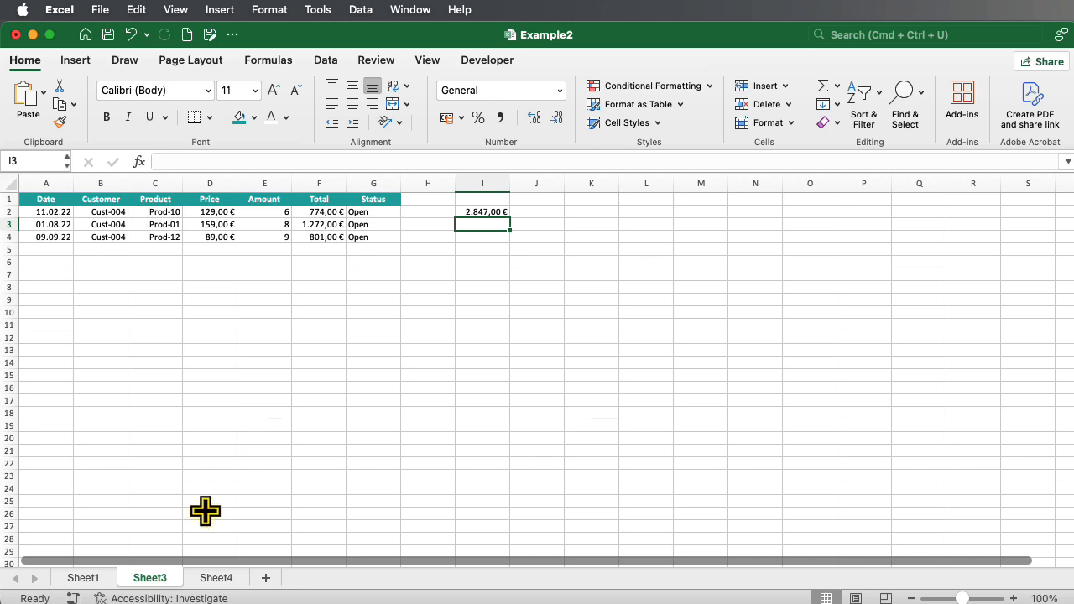
pyautogui.click(84, 578)
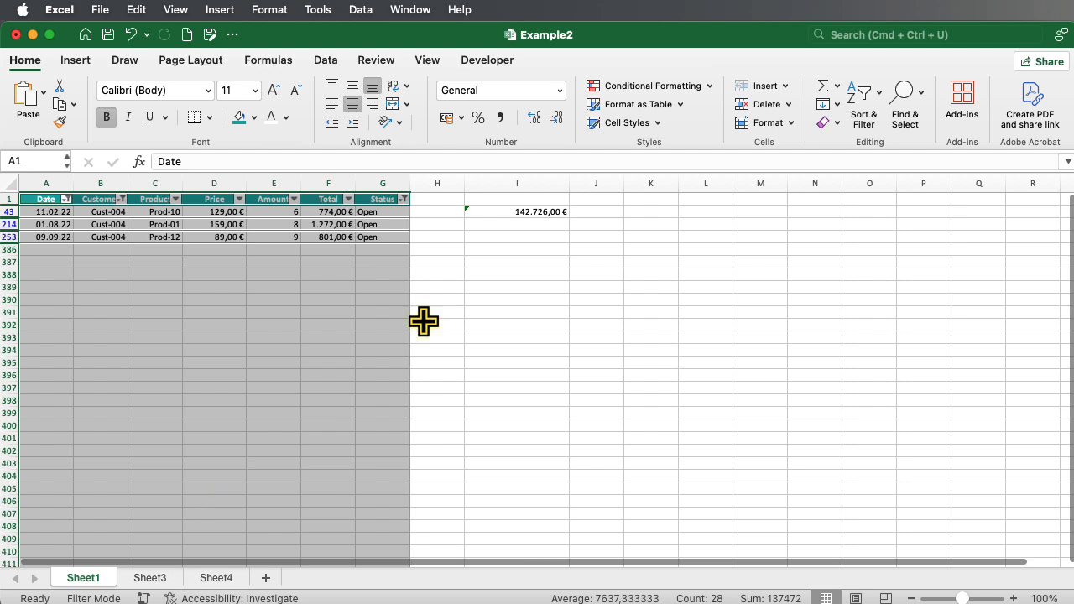
# Clear the Date column filter on the Sheet1 sales table.
pyautogui.click(66, 199)
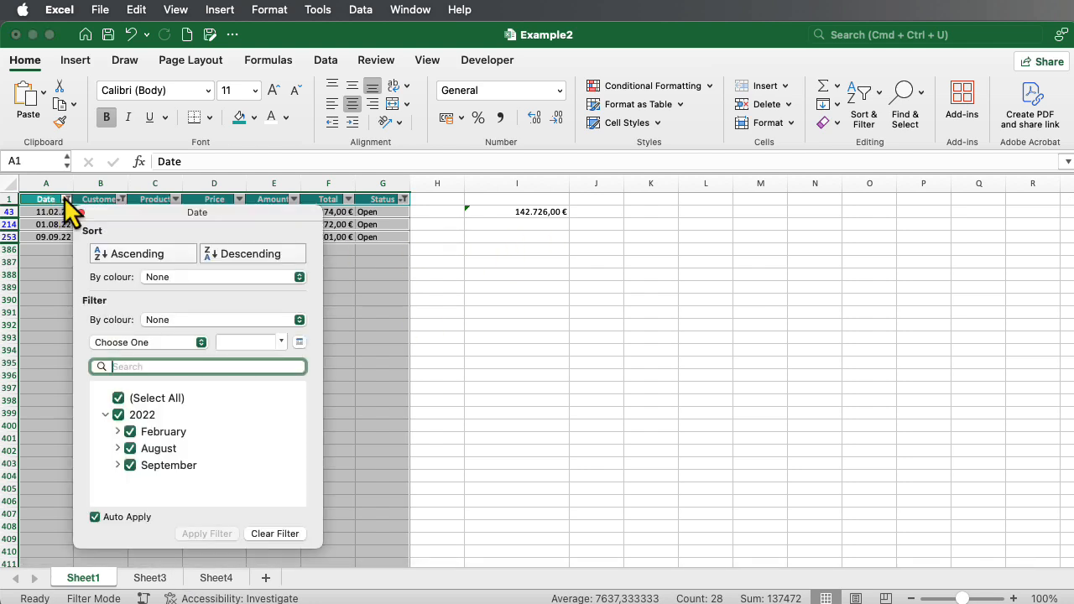
pyautogui.click(256, 534)
pyautogui.click(487, 327)
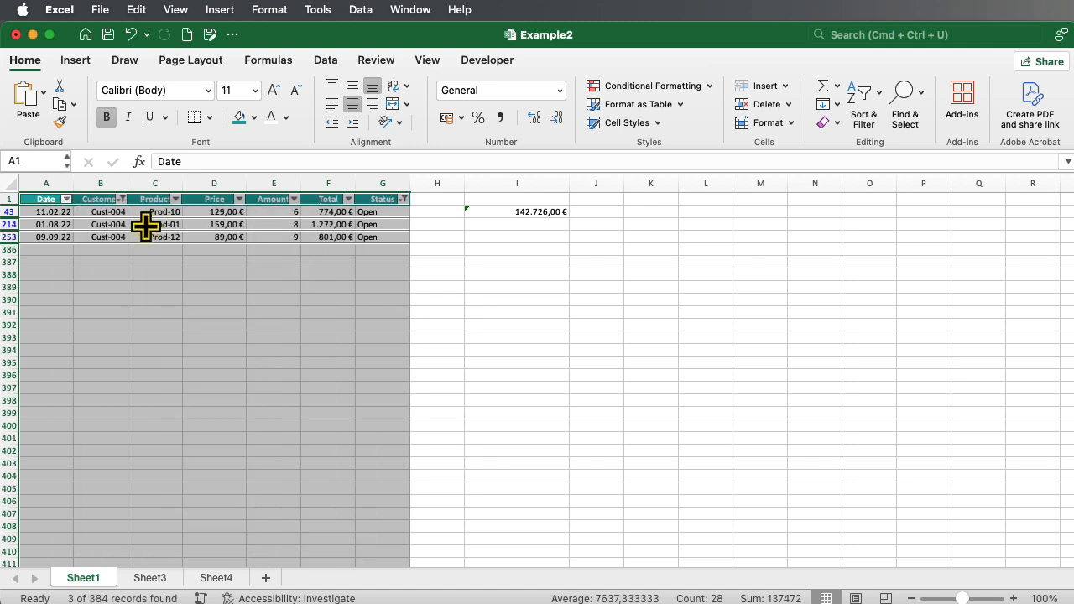
# Turn off filtering for columns A–G and return to Sheet3.
pyautogui.moveTo(69, 180); pyautogui.dragTo(384, 181)
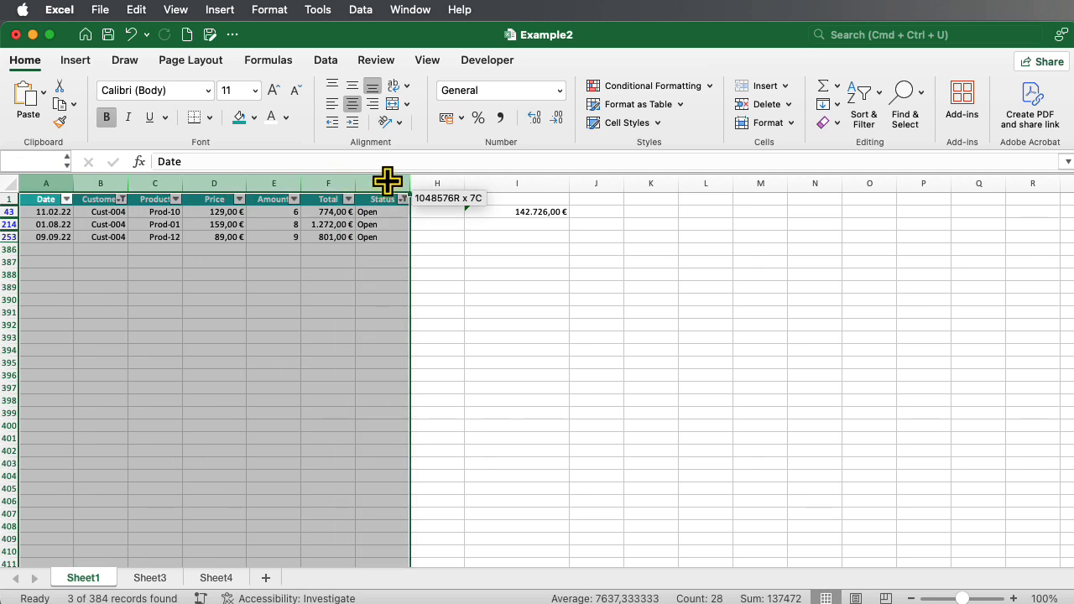
pyautogui.click(859, 109)
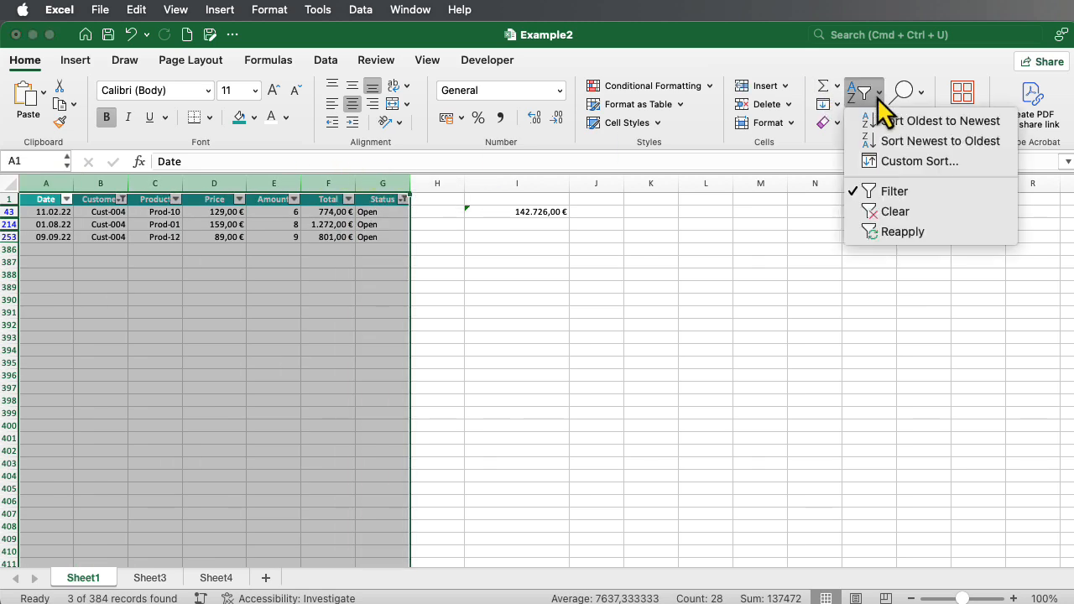
pyautogui.click(889, 193)
pyautogui.click(541, 375)
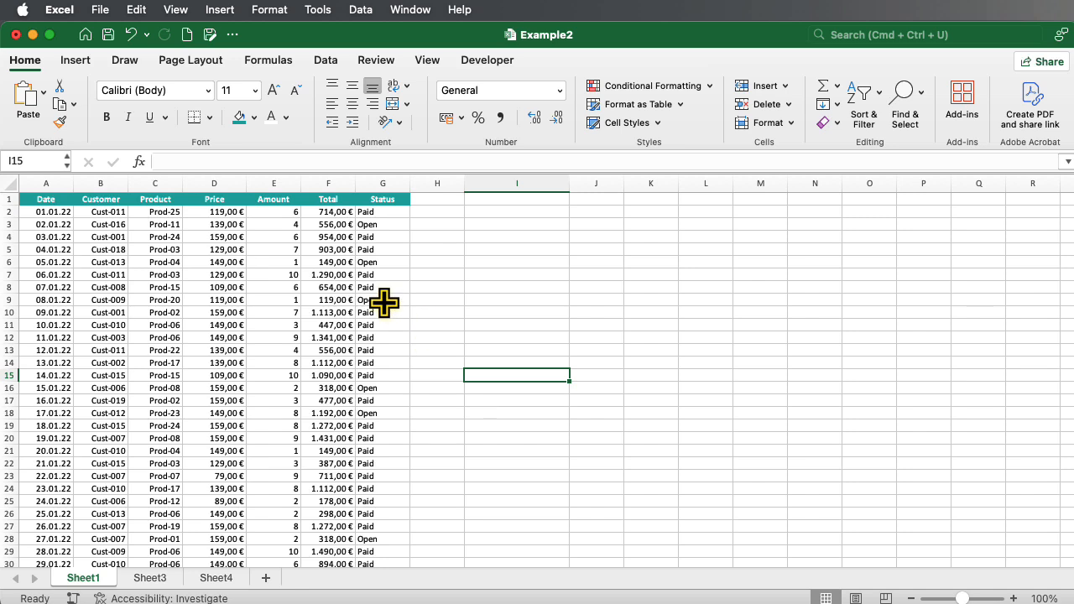
pyautogui.click(157, 580)
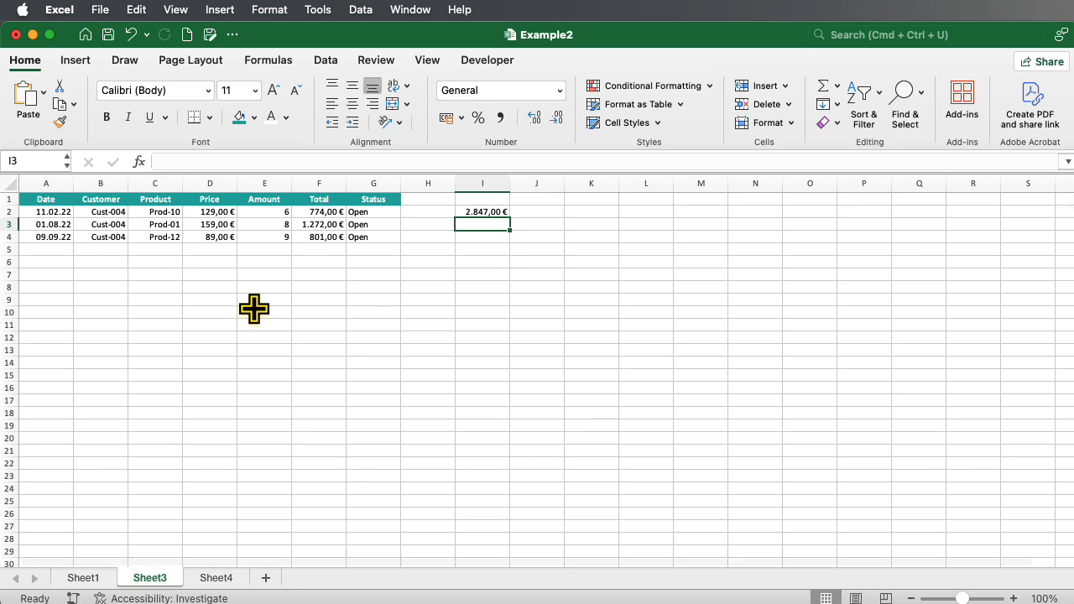